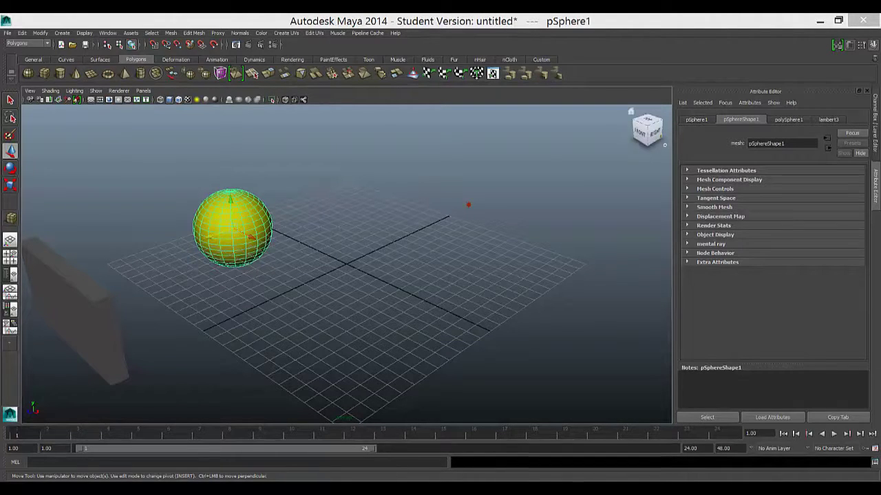
Show the yellow sphere's lambert3 material attributes in the Attribute Editor
{"action": "left_click", "coordinate": [818, 118]}
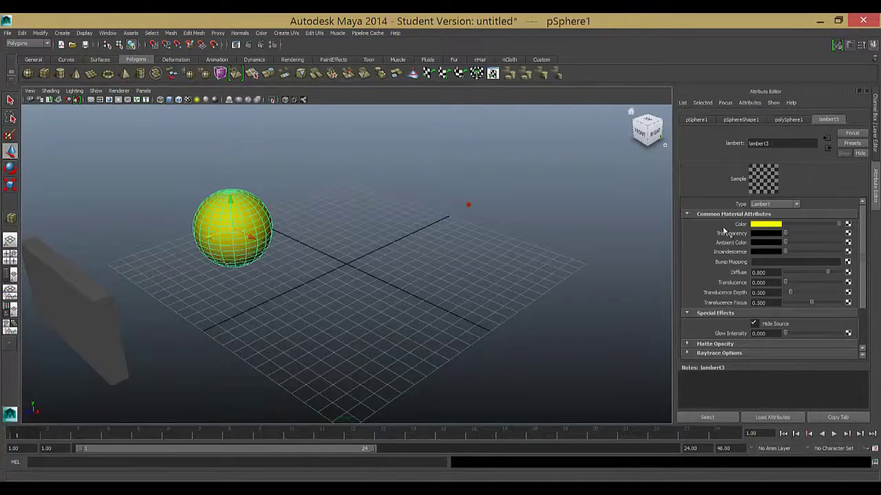
Switch off Hide Source in lambert3's Special Effects
{"action": "left_click", "coordinate": [728, 314]}
{"action": "left_click", "coordinate": [728, 314]}
{"action": "left_click", "coordinate": [754, 324]}
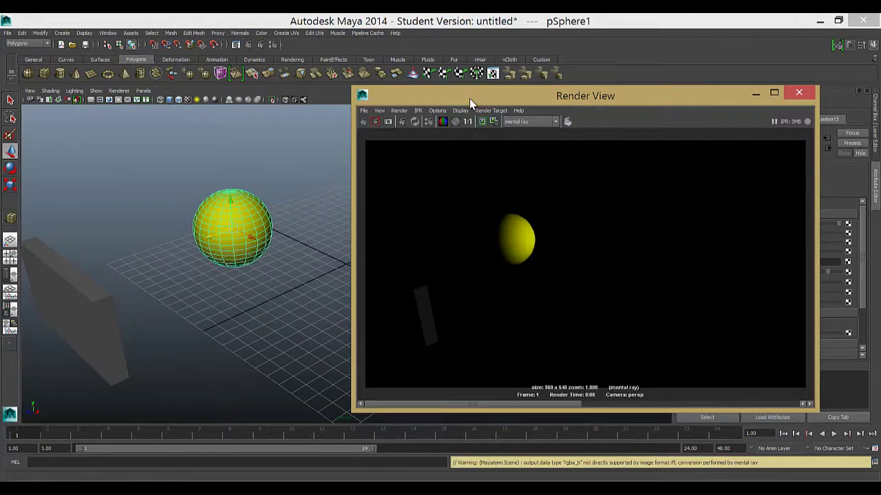
Mark a render region around the sphere in Render View
{"action": "left_click_drag", "start_coordinate": [469, 98], "coordinate": [140, 65]}
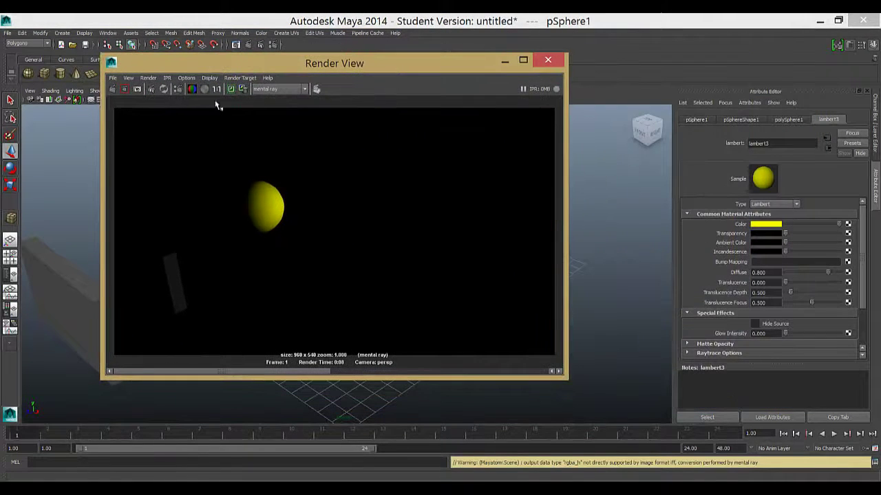
{"action": "left_click", "coordinate": [123, 92]}
{"action": "left_click_drag", "start_coordinate": [211, 201], "coordinate": [298, 269]}
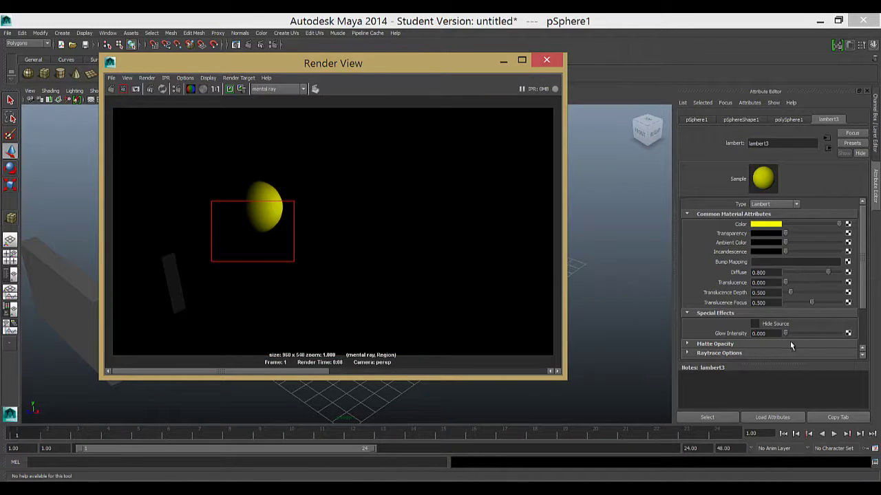
Set Glow Intensity to 0.35 and turn on Hide Source, re-rendering the region after each change
{"action": "left_click_drag", "start_coordinate": [788, 335], "coordinate": [804, 335]}
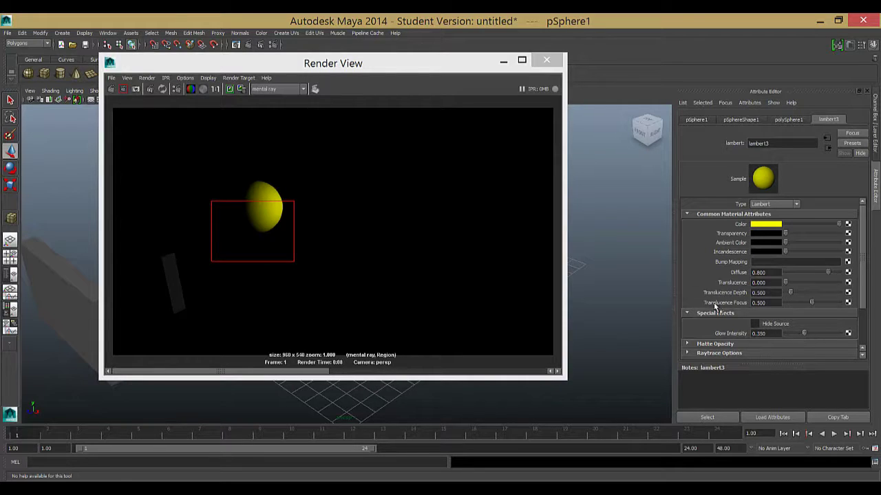
{"action": "left_click", "coordinate": [121, 95]}
{"action": "left_click", "coordinate": [122, 93]}
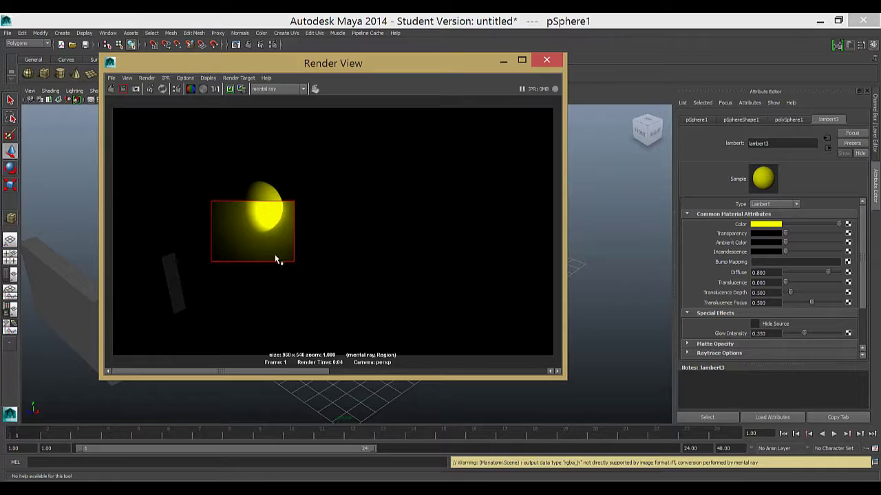
{"action": "left_click", "coordinate": [753, 323]}
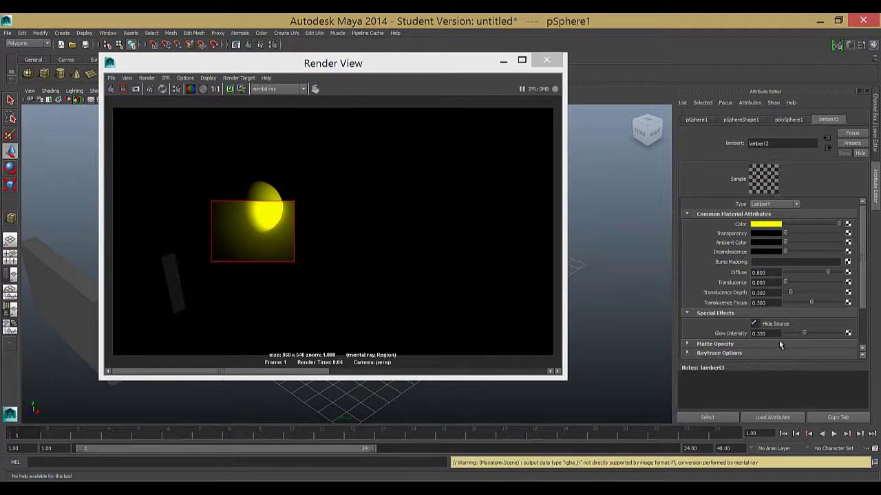
{"action": "left_click", "coordinate": [122, 88]}
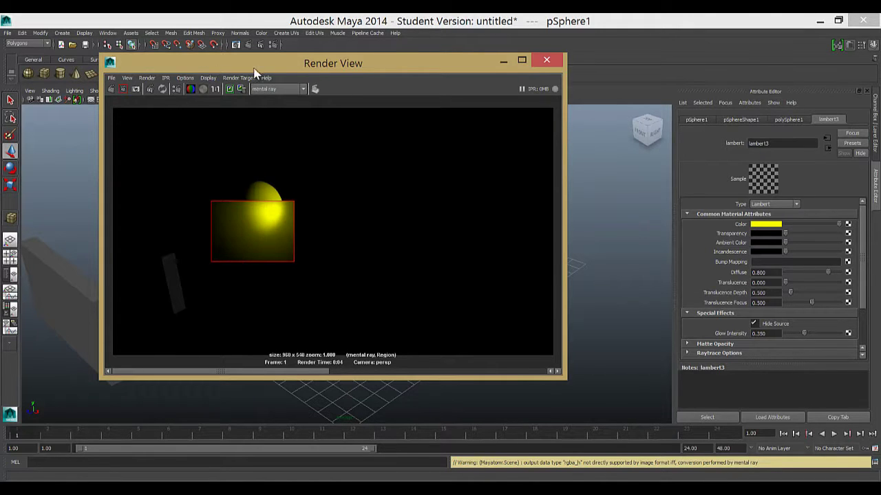
Slide pCube1 in front of the glowing sphere and re-render the region
{"action": "left_click_drag", "start_coordinate": [203, 68], "coordinate": [467, 38]}
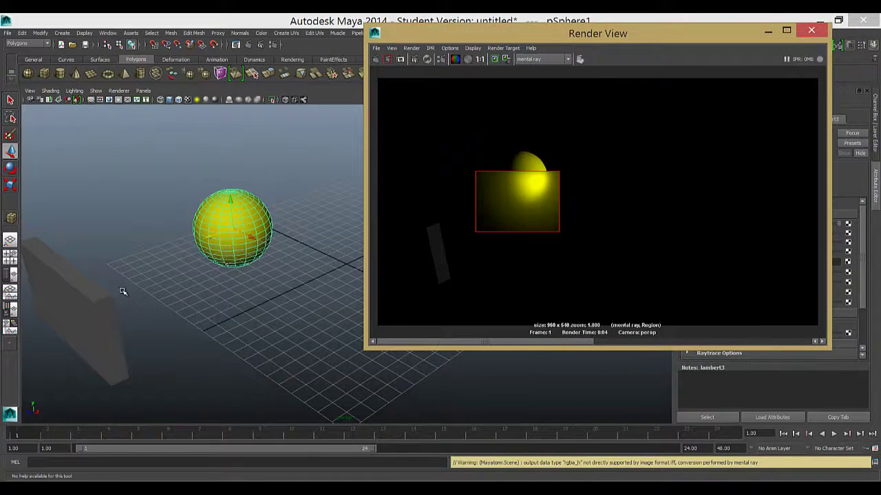
{"action": "left_click", "coordinate": [96, 303]}
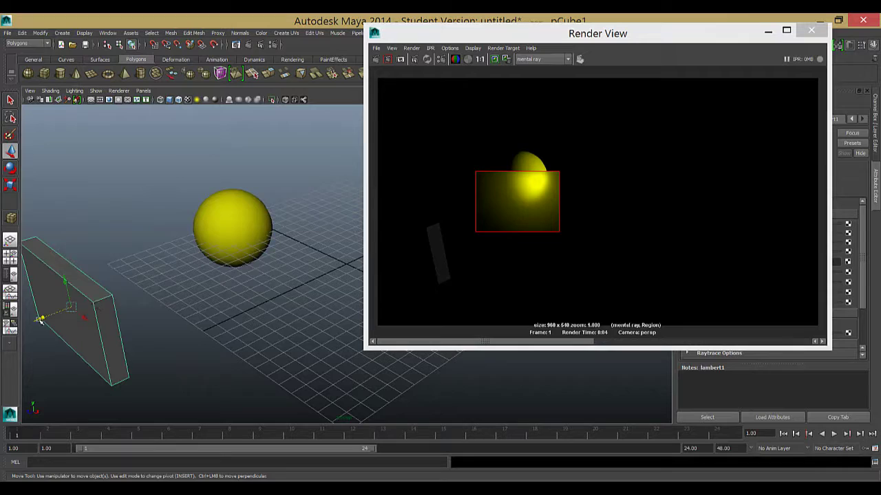
{"action": "left_click_drag", "start_coordinate": [38, 320], "coordinate": [197, 296]}
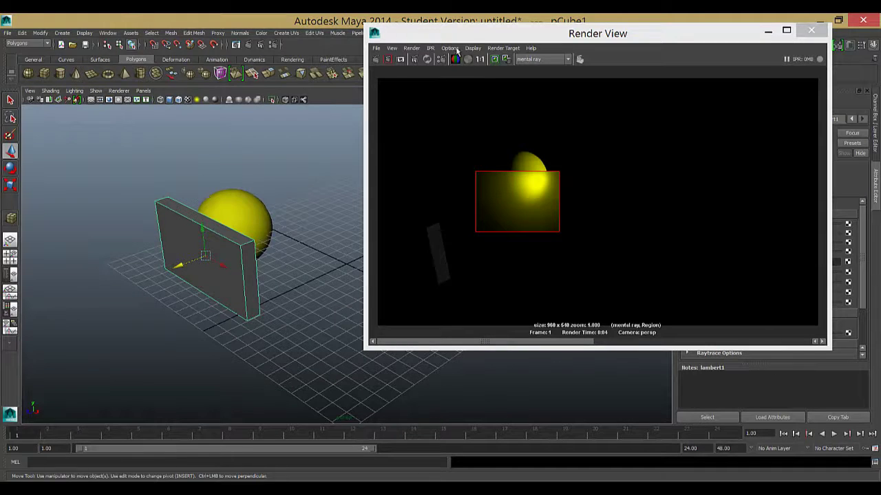
{"action": "left_click", "coordinate": [383, 60]}
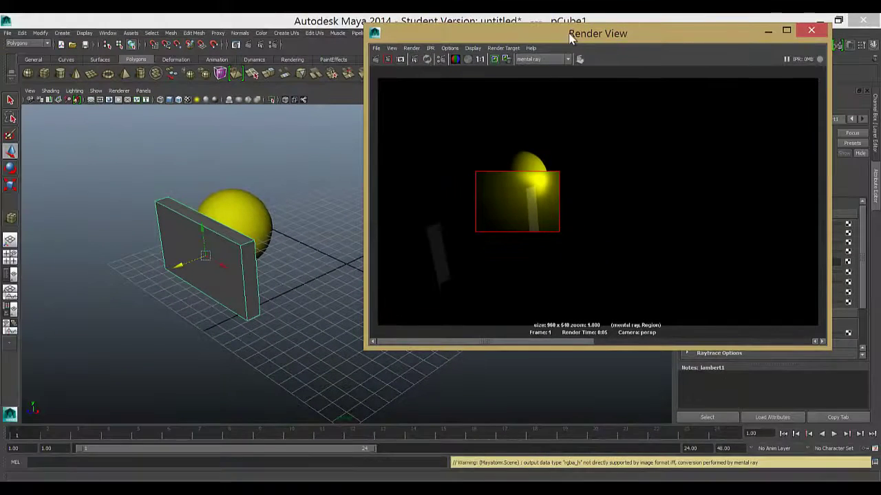
{"action": "left_click_drag", "start_coordinate": [569, 38], "coordinate": [541, 91]}
Delete both the slab and the sphere, and move Render View aside
{"action": "left_click_drag", "start_coordinate": [295, 154], "coordinate": [170, 349]}
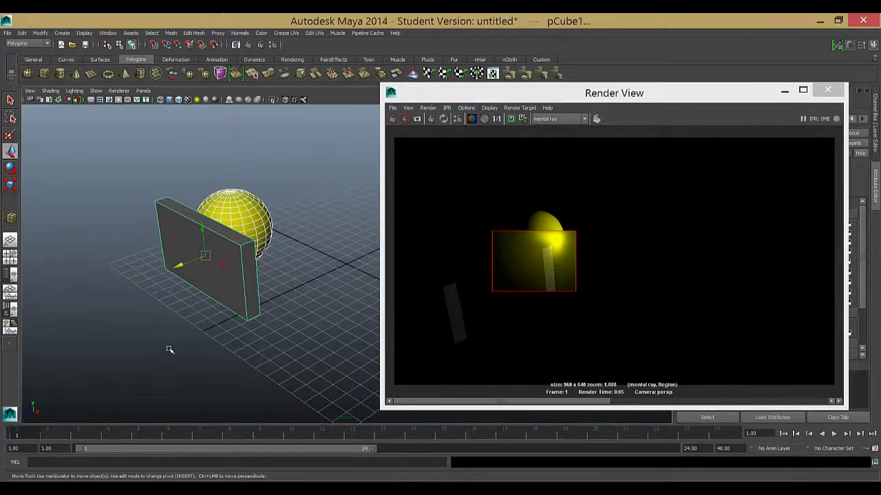
{"action": "key", "text": "Delete"}
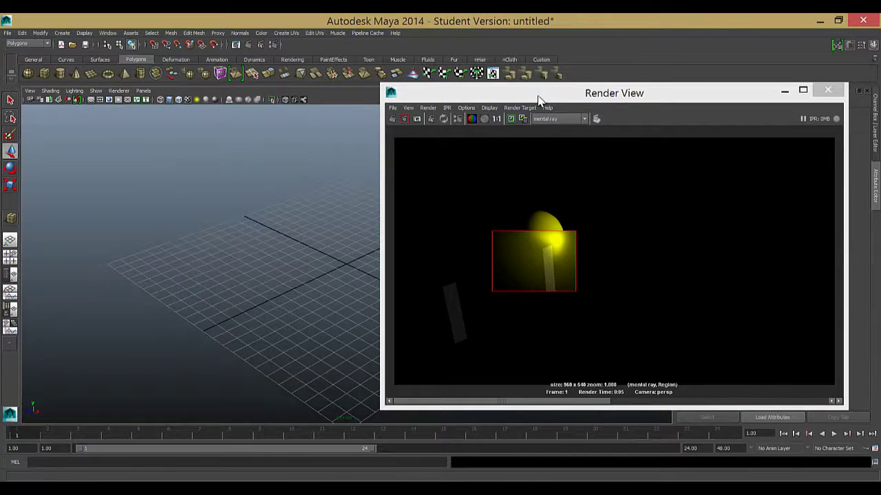
{"action": "left_click_drag", "start_coordinate": [540, 101], "coordinate": [263, 122]}
{"action": "left_click_drag", "start_coordinate": [374, 125], "coordinate": [216, 73]}
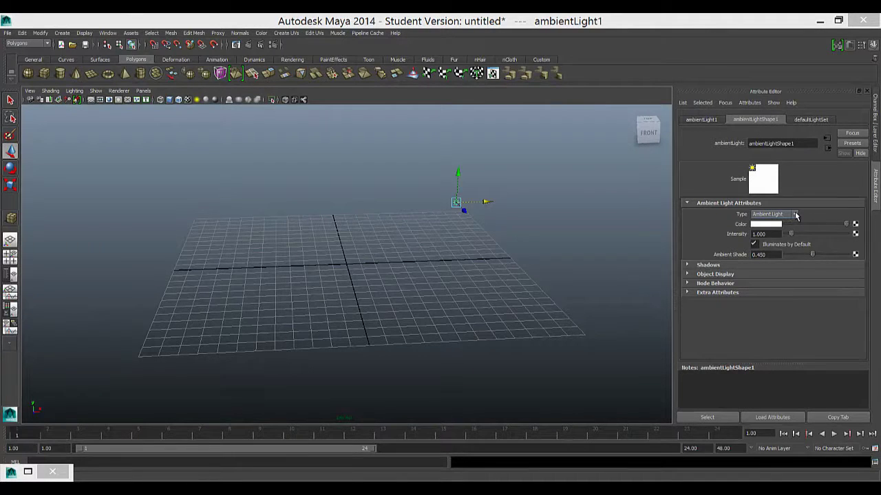
Change the light type to Point Light and expand its Light Effects section
{"action": "left_click", "coordinate": [794, 216]}
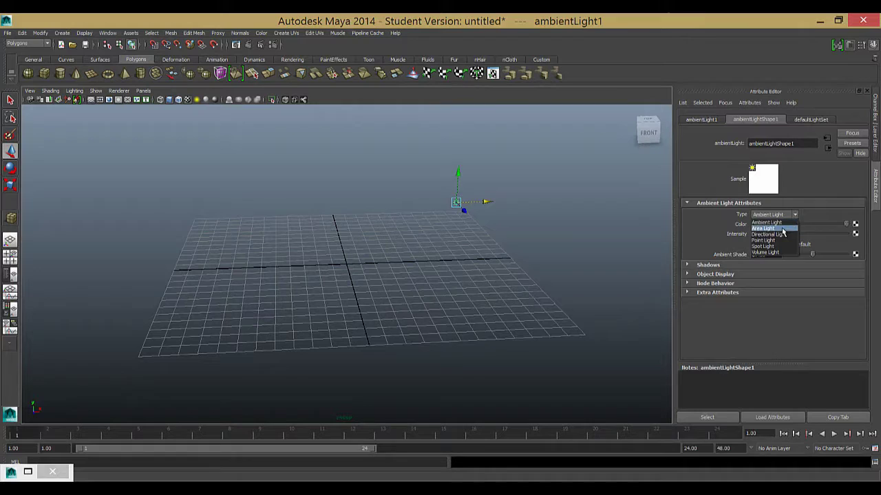
{"action": "left_click", "coordinate": [783, 229]}
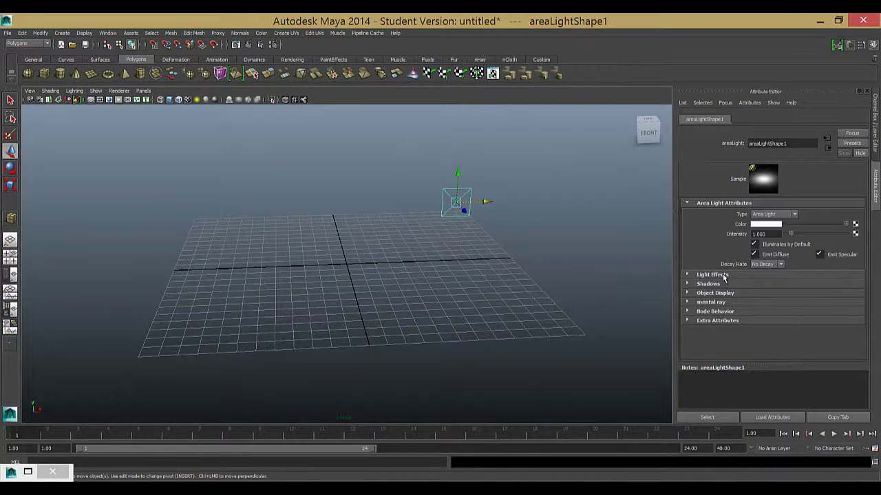
{"action": "left_click", "coordinate": [792, 215]}
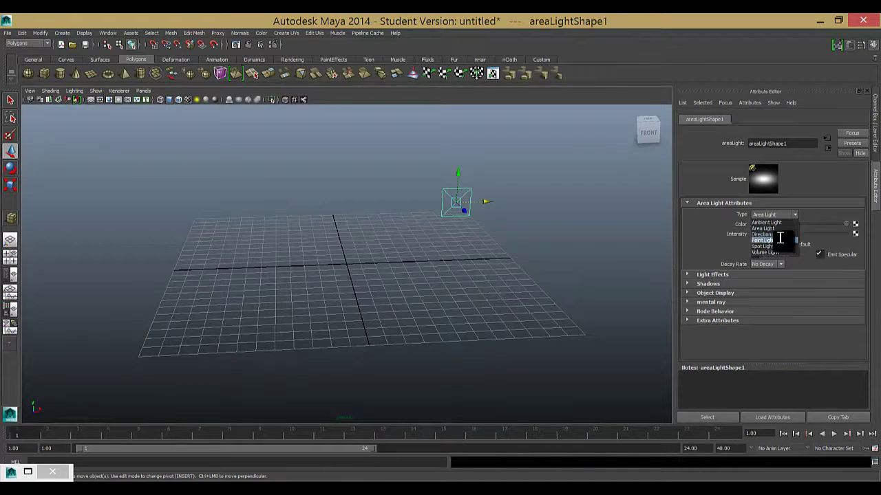
{"action": "left_click", "coordinate": [777, 240]}
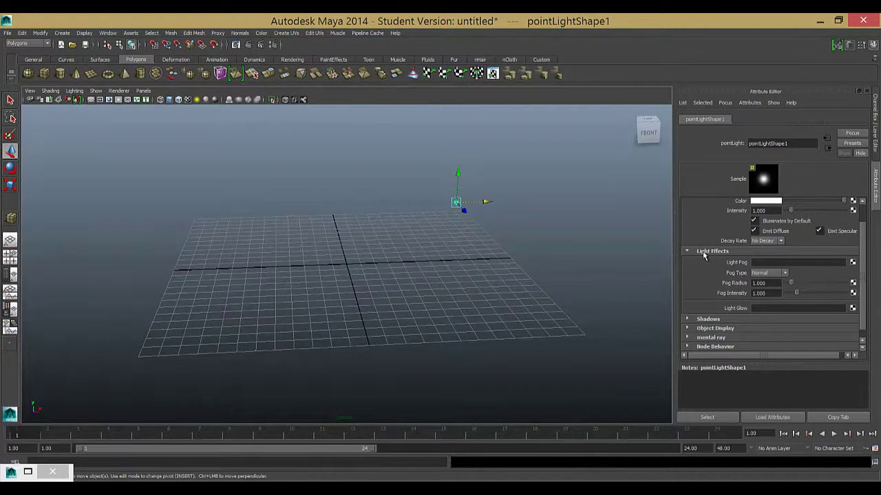
{"action": "left_click", "coordinate": [686, 252]}
{"action": "left_click", "coordinate": [688, 273]}
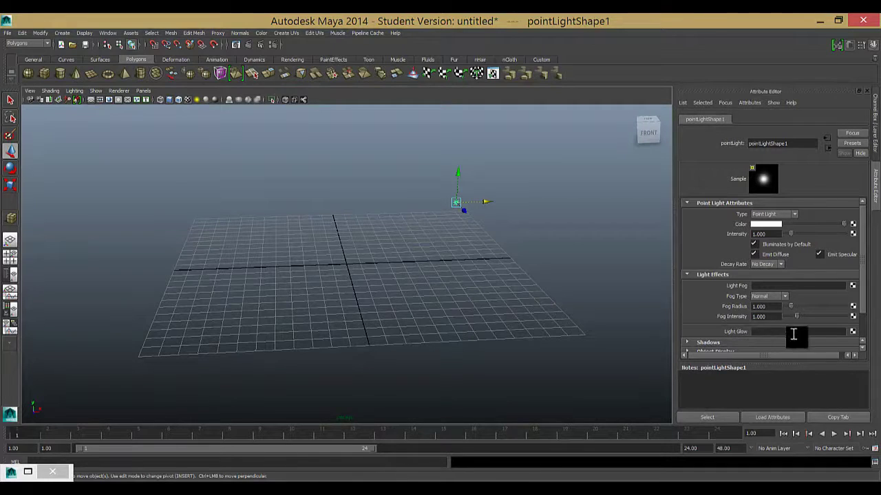
Attach an optical FX light glow with Linear glow type and raise the lens flare minimum size
{"action": "left_click", "coordinate": [853, 332]}
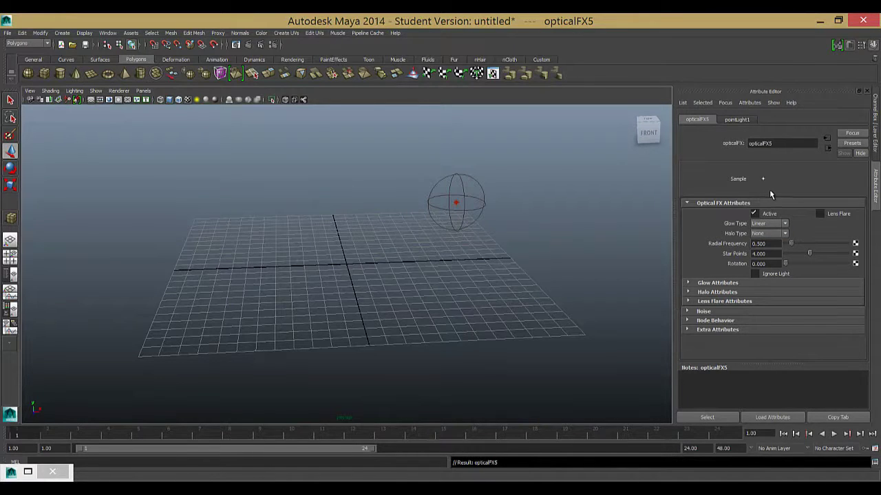
{"action": "left_click", "coordinate": [787, 224]}
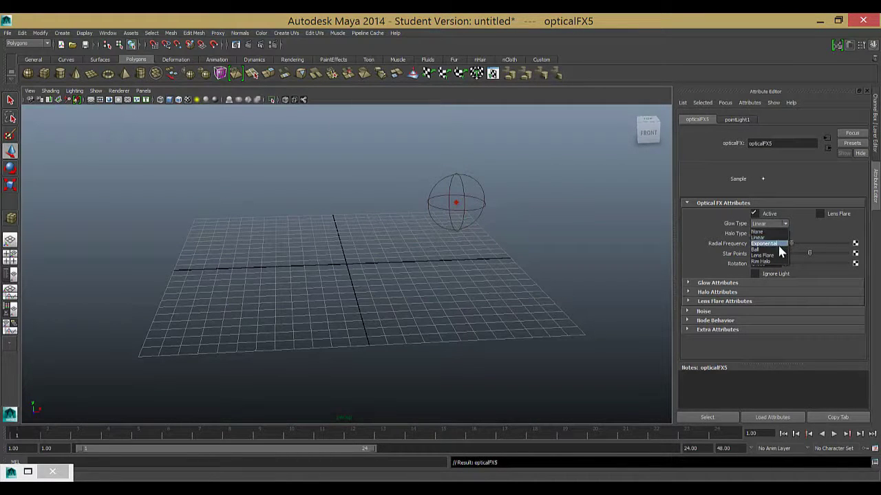
{"action": "left_click", "coordinate": [774, 249]}
{"action": "left_click", "coordinate": [785, 225]}
{"action": "left_click", "coordinate": [772, 238]}
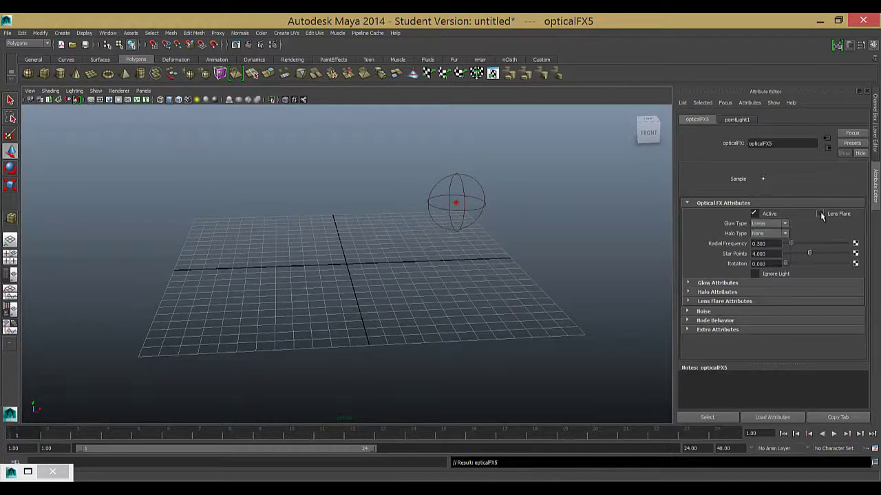
{"action": "left_click", "coordinate": [687, 301]}
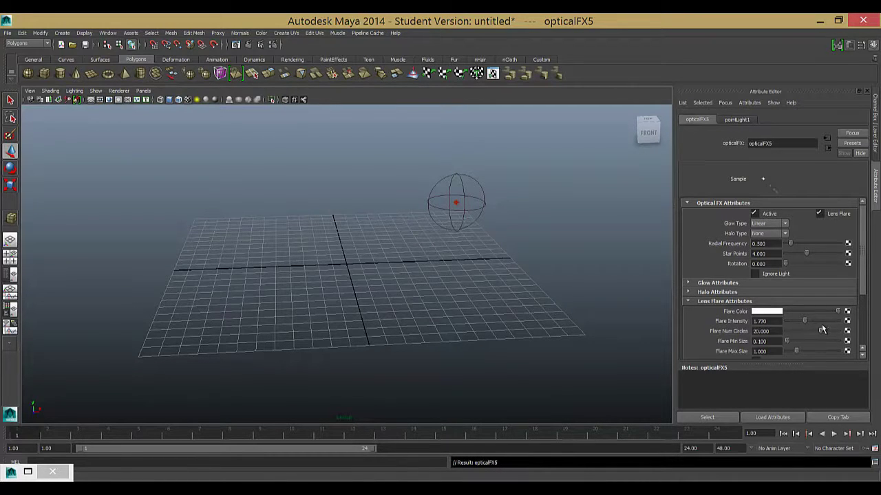
{"action": "left_click_drag", "start_coordinate": [789, 341], "coordinate": [789, 341]}
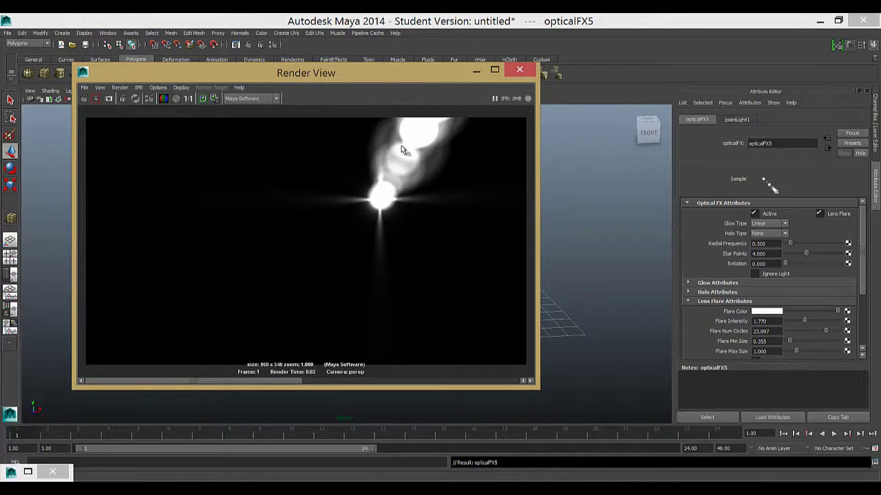
Lower Flare Intensity to 0.752 and set the halo type to Ball
{"action": "left_click_drag", "start_coordinate": [377, 91], "coordinate": [362, 78]}
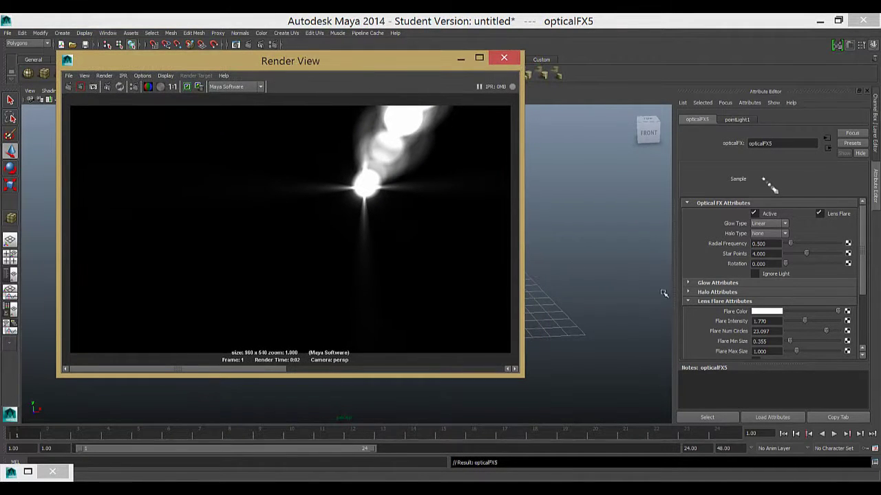
{"action": "left_click_drag", "start_coordinate": [800, 322], "coordinate": [794, 321]}
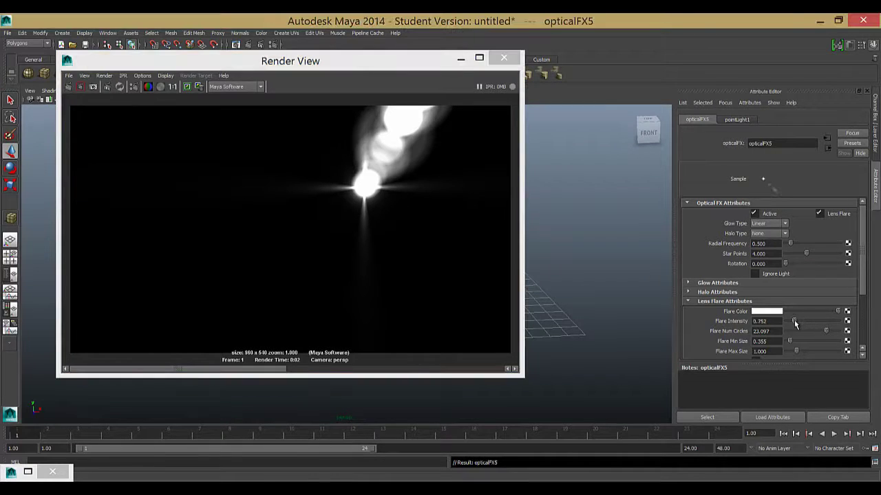
{"action": "left_click", "coordinate": [785, 233]}
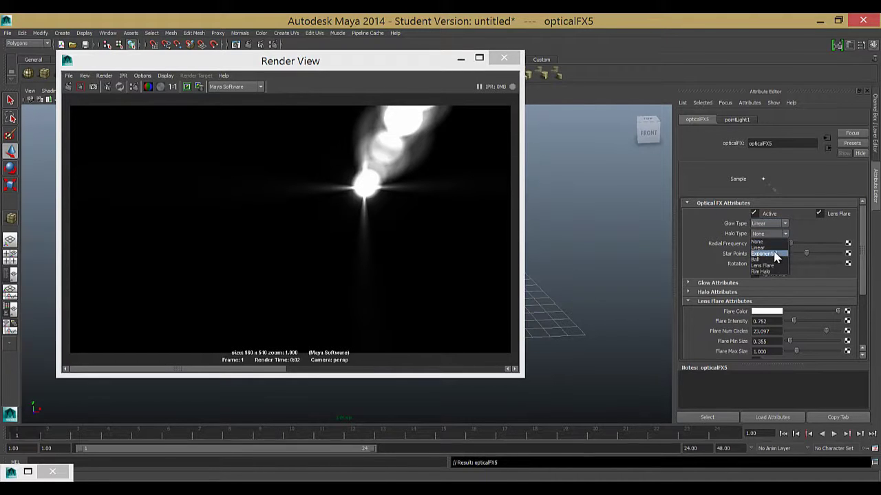
{"action": "left_click", "coordinate": [774, 253]}
{"action": "left_click", "coordinate": [788, 236]}
{"action": "left_click", "coordinate": [776, 249]}
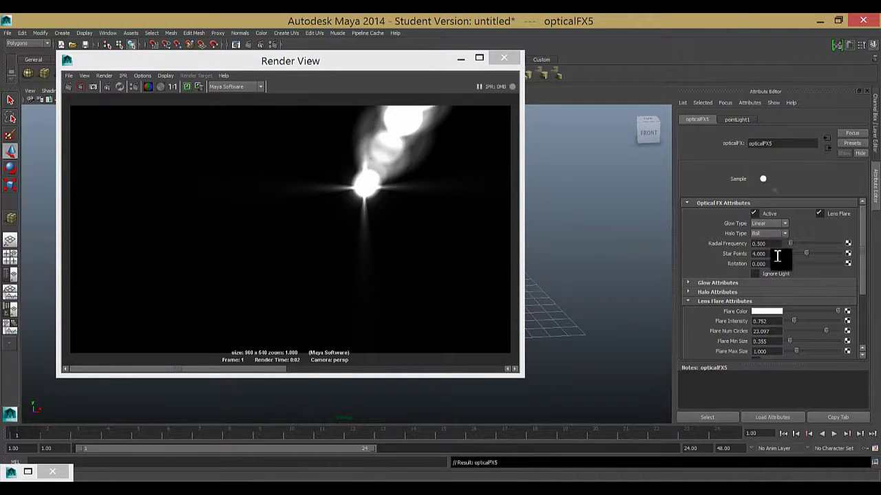
Make the glow Exponential with higher radial frequency and star points, re-render, then close Render View
{"action": "left_click", "coordinate": [784, 223]}
{"action": "left_click", "coordinate": [771, 244]}
{"action": "left_click_drag", "start_coordinate": [794, 243], "coordinate": [836, 255]}
{"action": "left_click", "coordinate": [68, 87]}
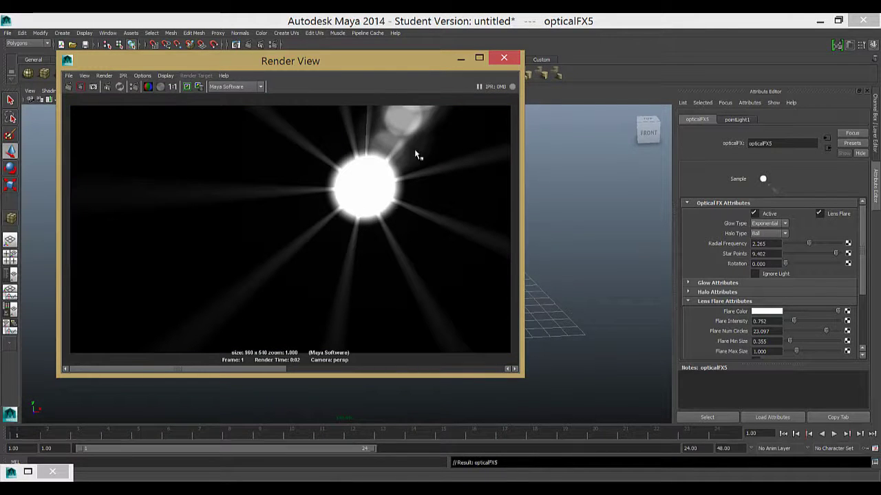
{"action": "left_click_drag", "start_coordinate": [383, 62], "coordinate": [509, 99]}
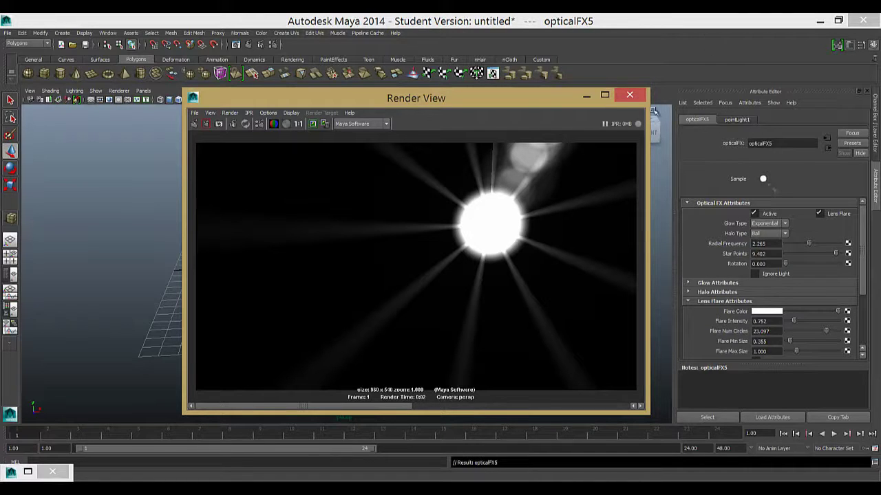
{"action": "left_click", "coordinate": [630, 95]}
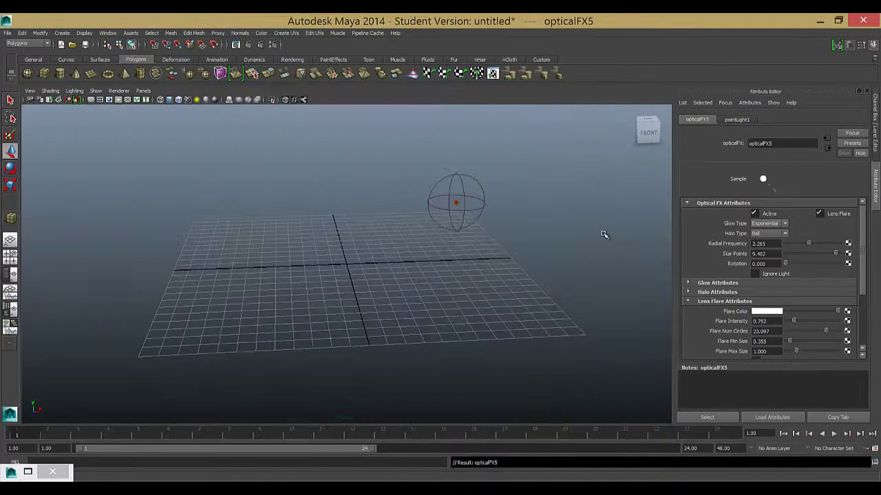